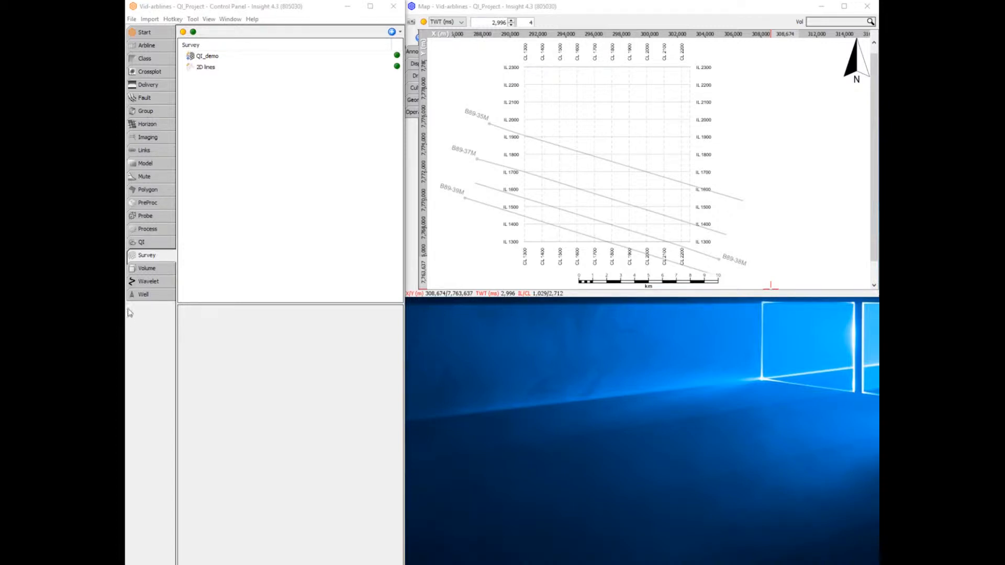
Step: Review the project's available volumes and the map's options for creating an arbline
click(164, 267)
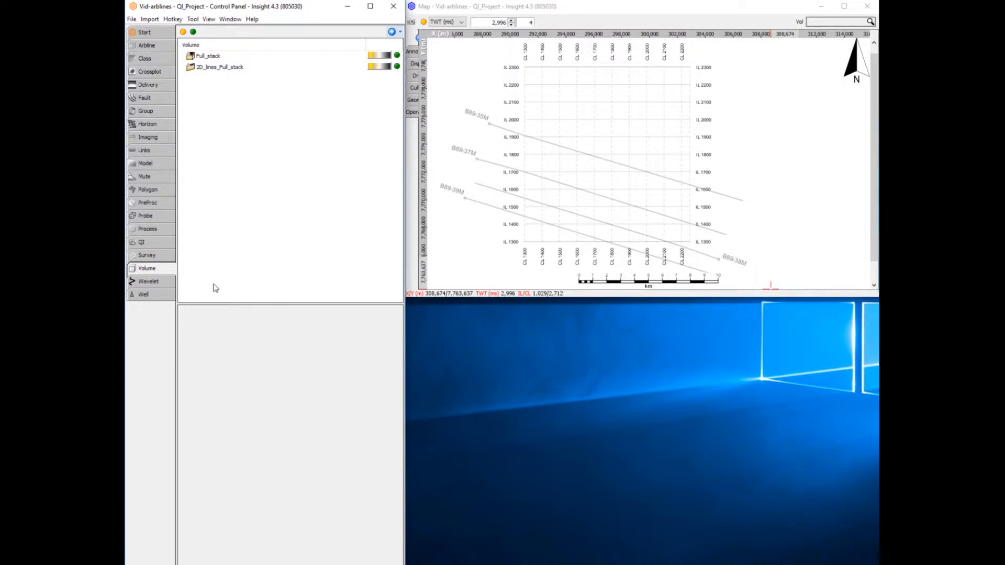
right_click(601, 133)
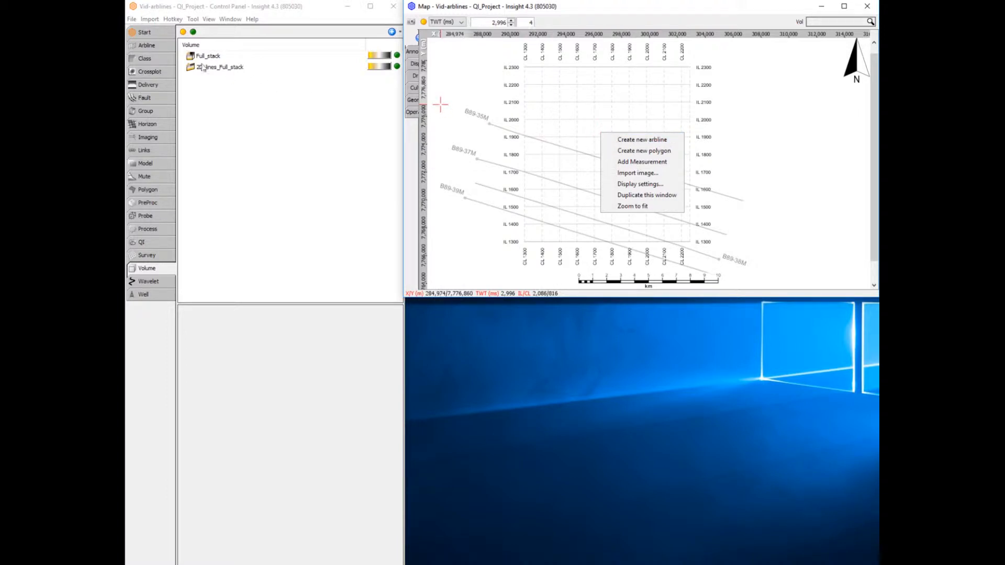
Step: Create a new arbline named 2Dand3D and change its line colour to pink
click(154, 46)
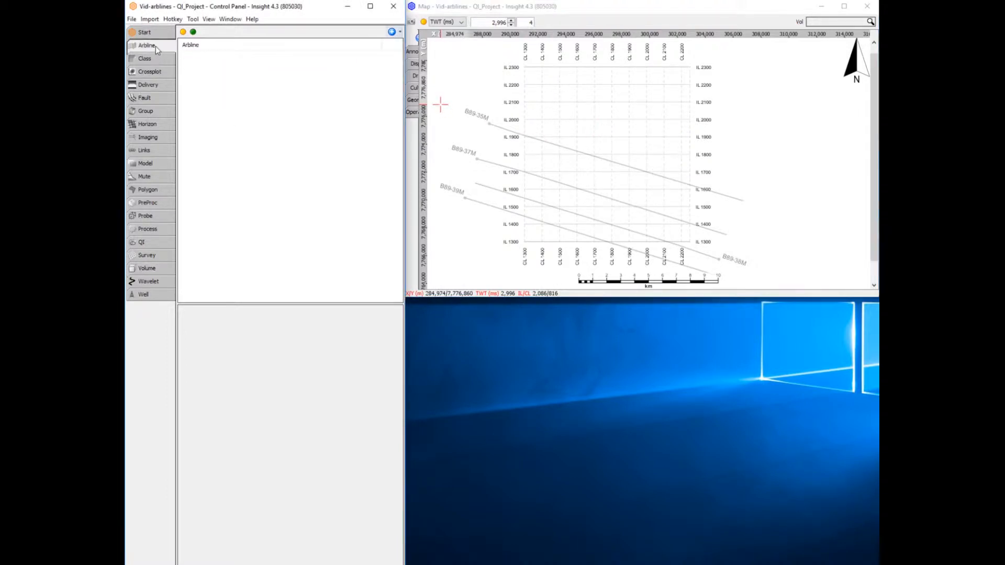
click(393, 32)
click(396, 45)
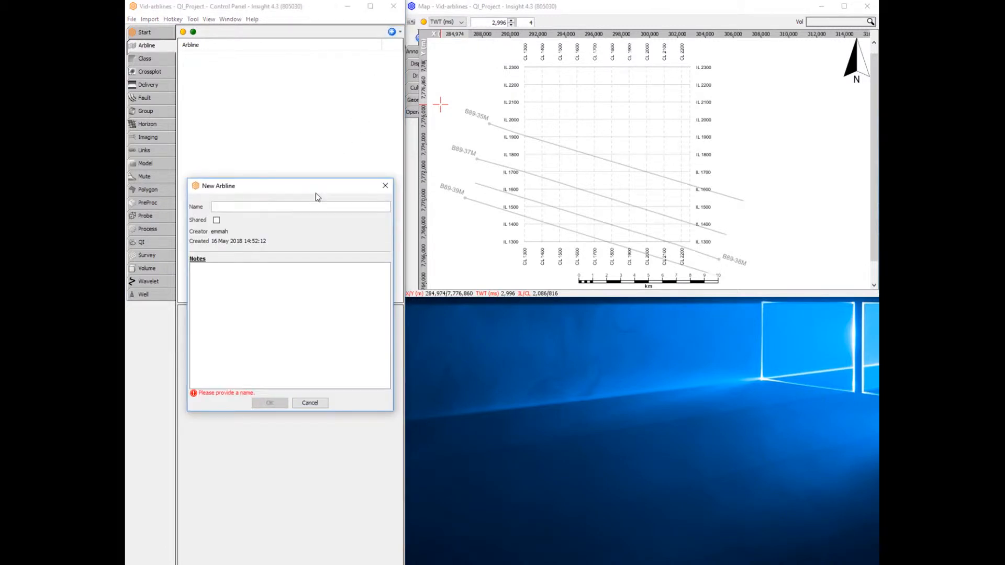
text(2Dand3D)
key(Return)
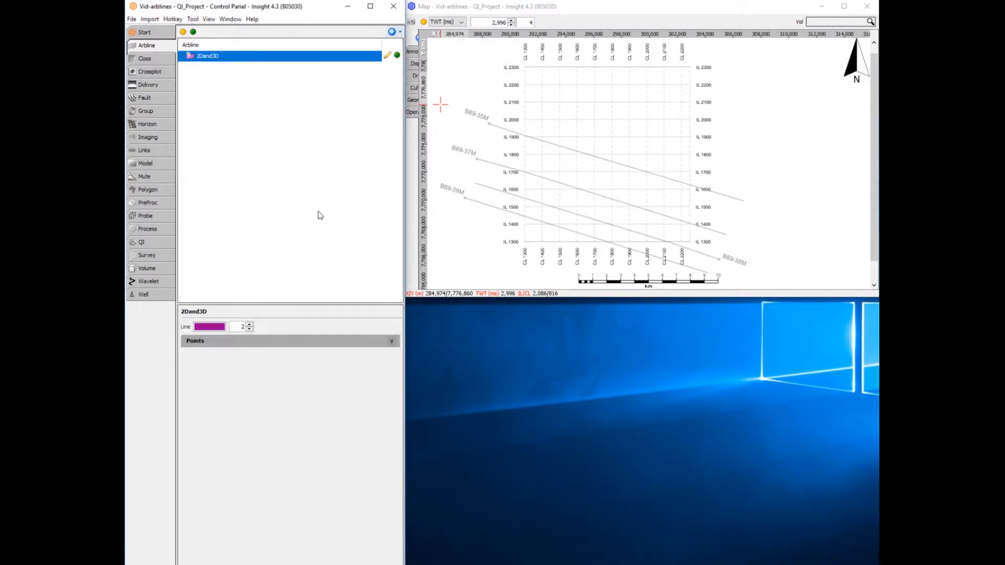
click(209, 327)
click(259, 367)
Step: Pick the arbline with two points on 2D line B89-35M and an end point near IL 2200, CL 1970, and show its point coordinates
click(387, 57)
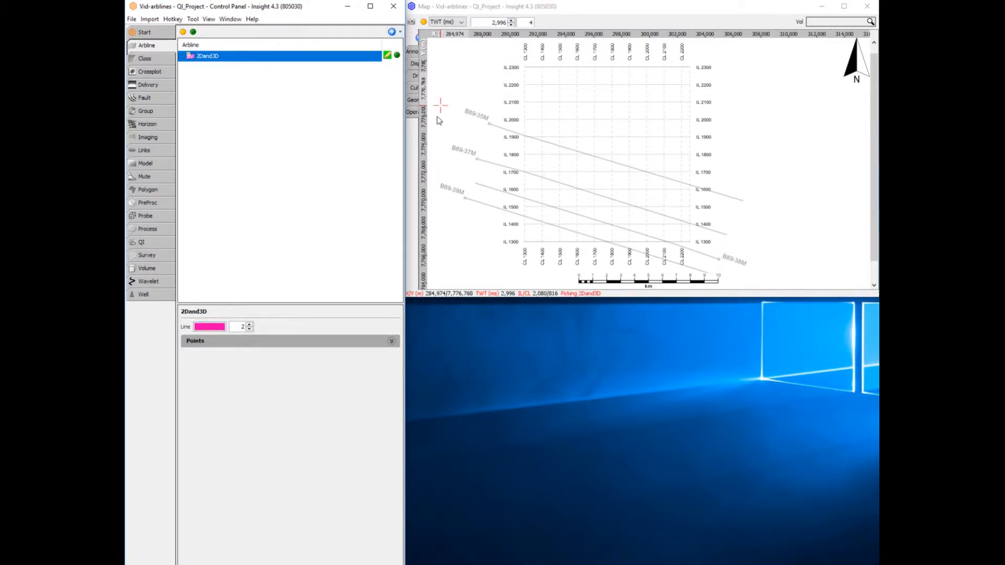
click(536, 140)
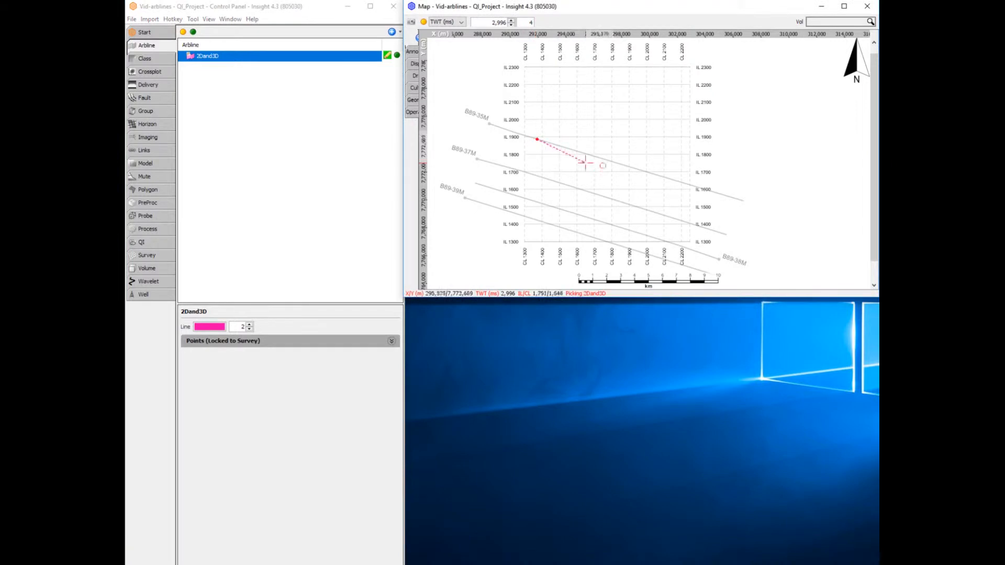
click(614, 162)
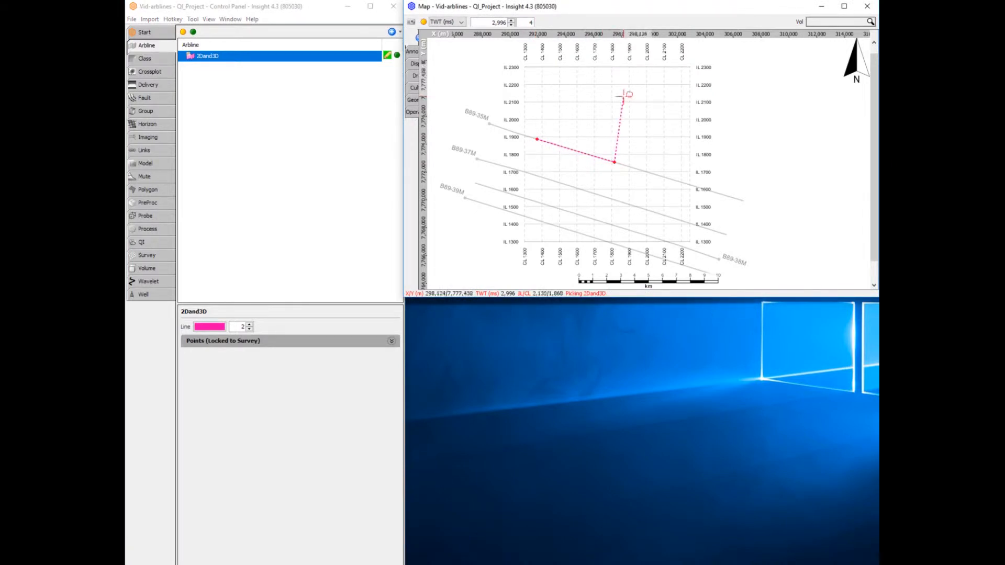
double_click(642, 85)
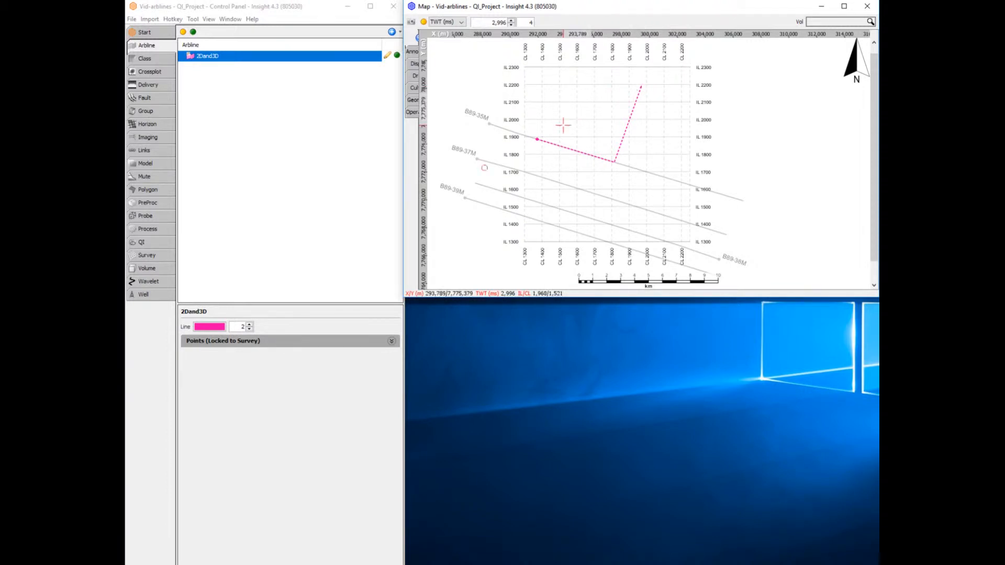
click(390, 341)
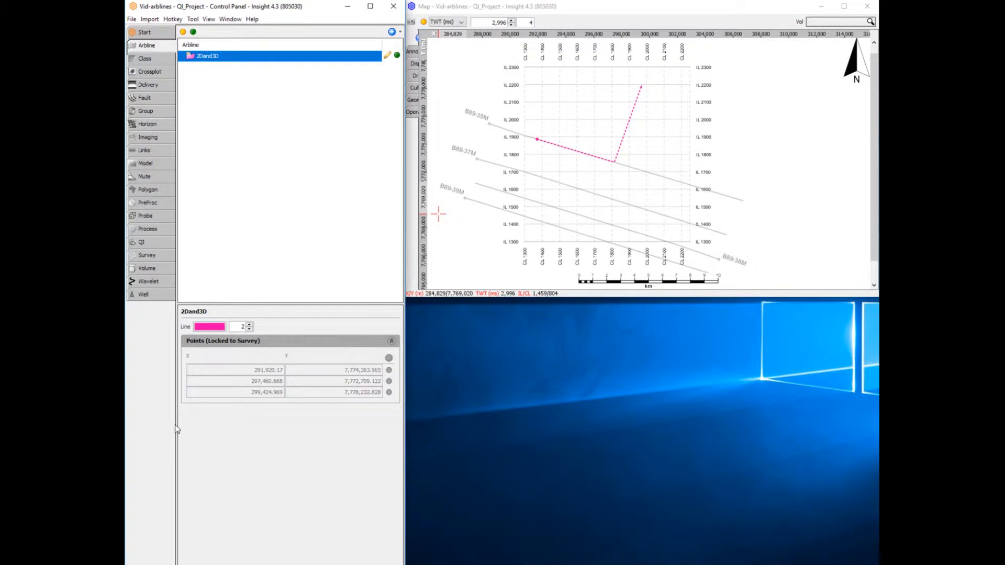
Step: Open an arbline view window for the 2Dand3D arbline
right_click(267, 62)
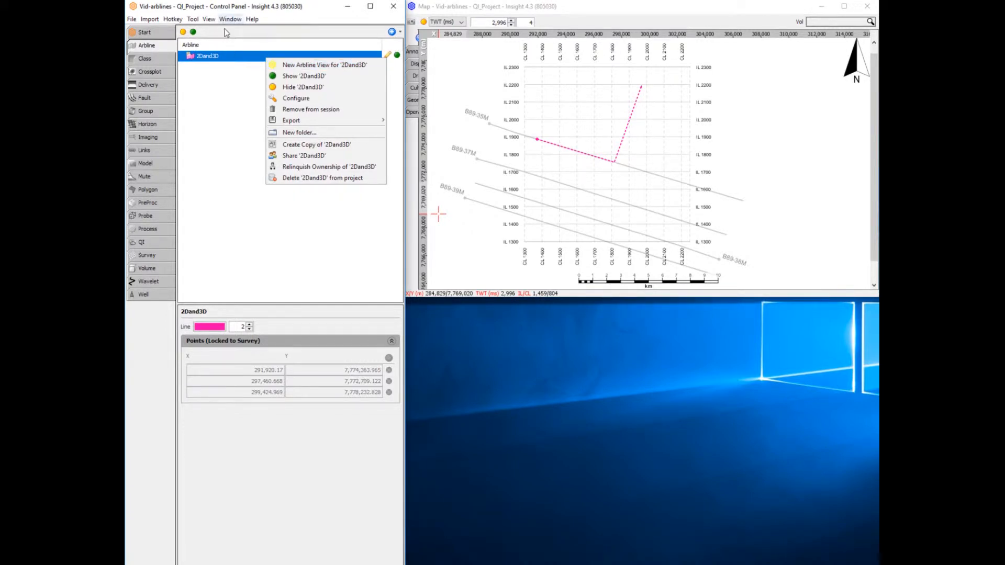
click(209, 19)
click(219, 45)
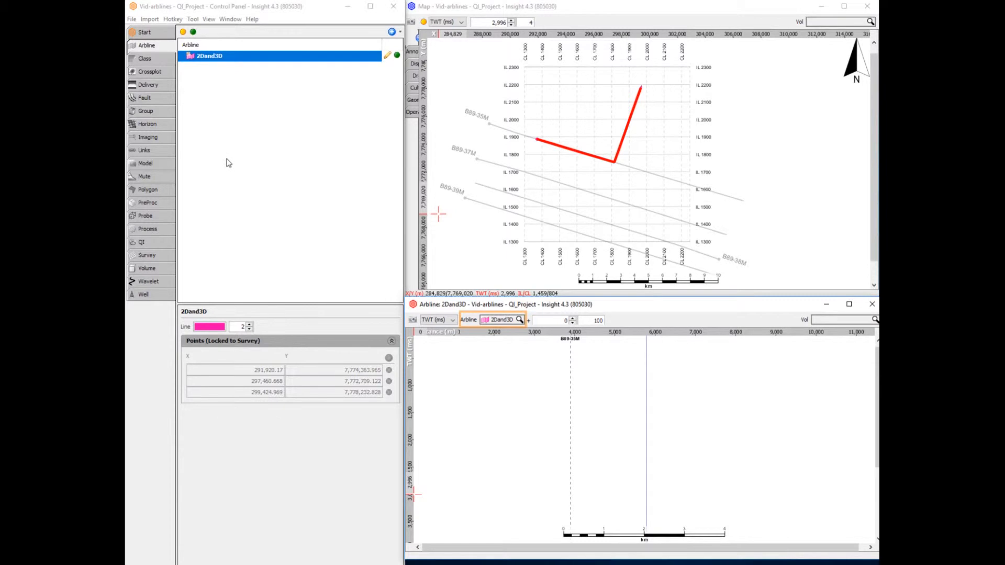
Step: Display the 2D_lines_Full_stack volume along the arbline, and switch the section to Full_stack
click(832, 321)
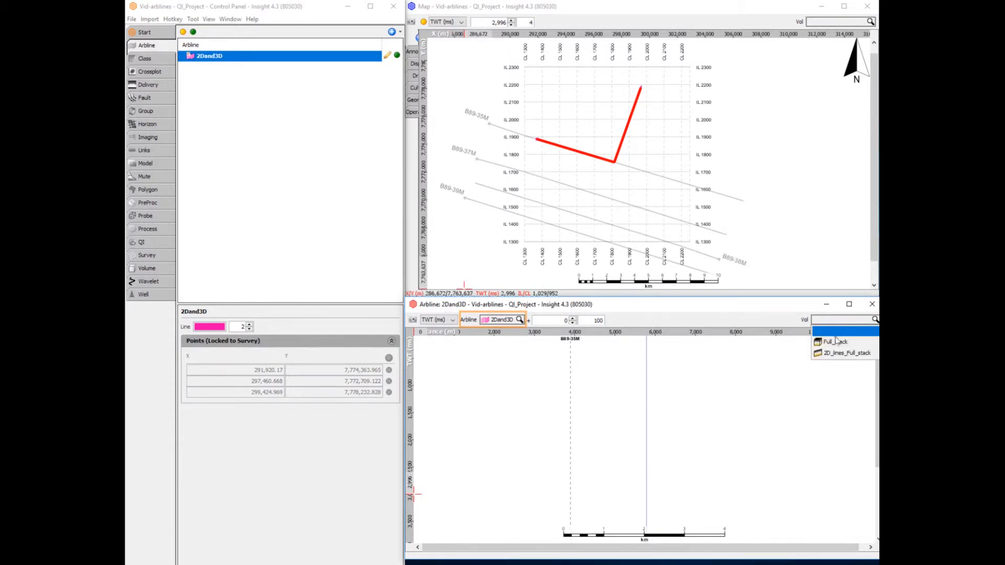
click(846, 353)
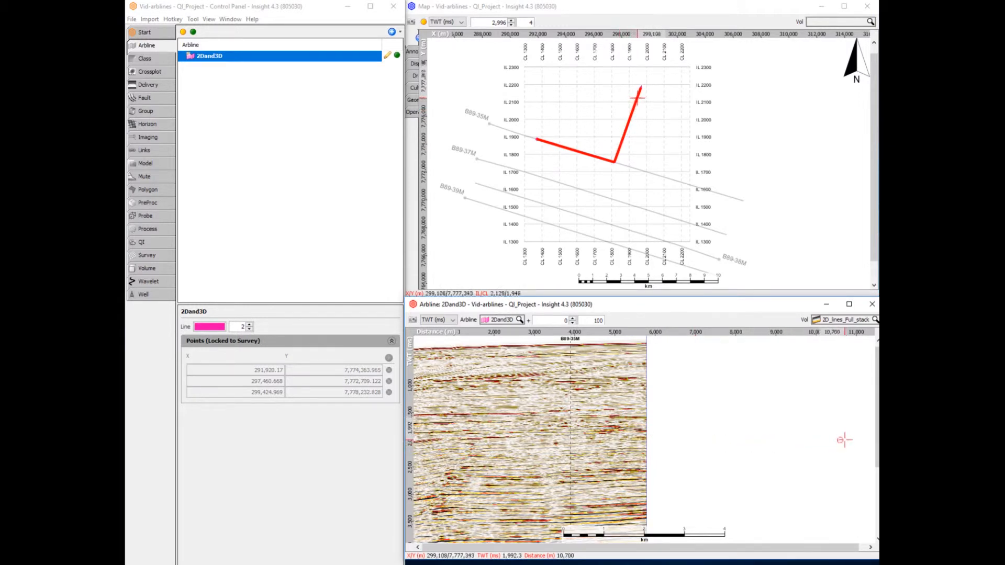
click(839, 320)
click(840, 338)
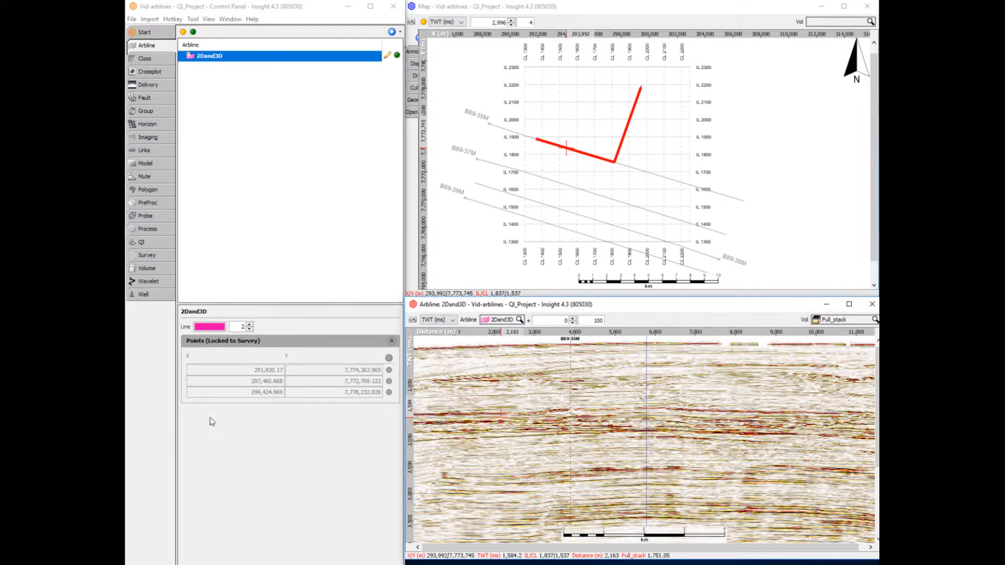
Step: Create a new group named 2Dand3D
click(146, 111)
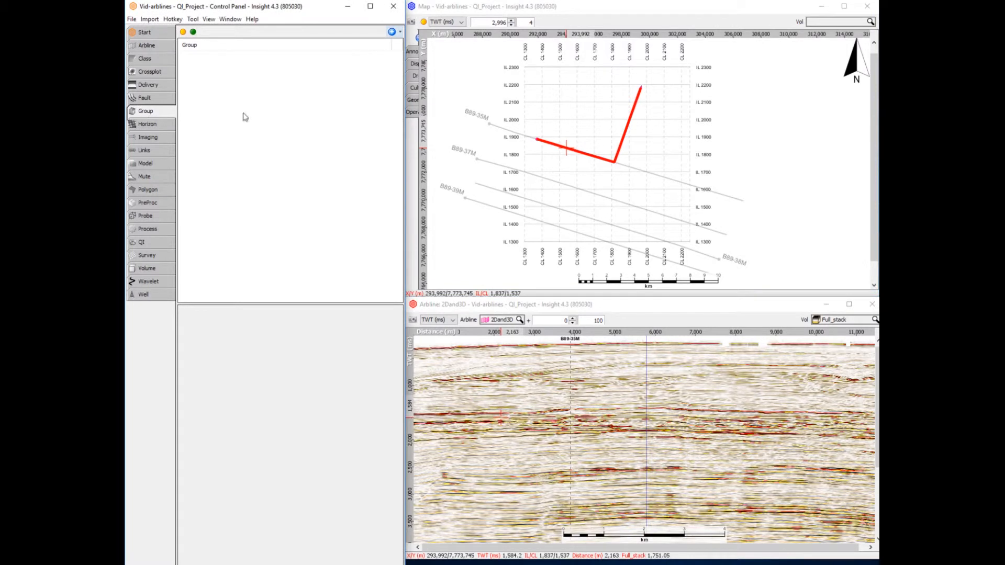
click(400, 32)
click(417, 45)
text(2Dand3D)
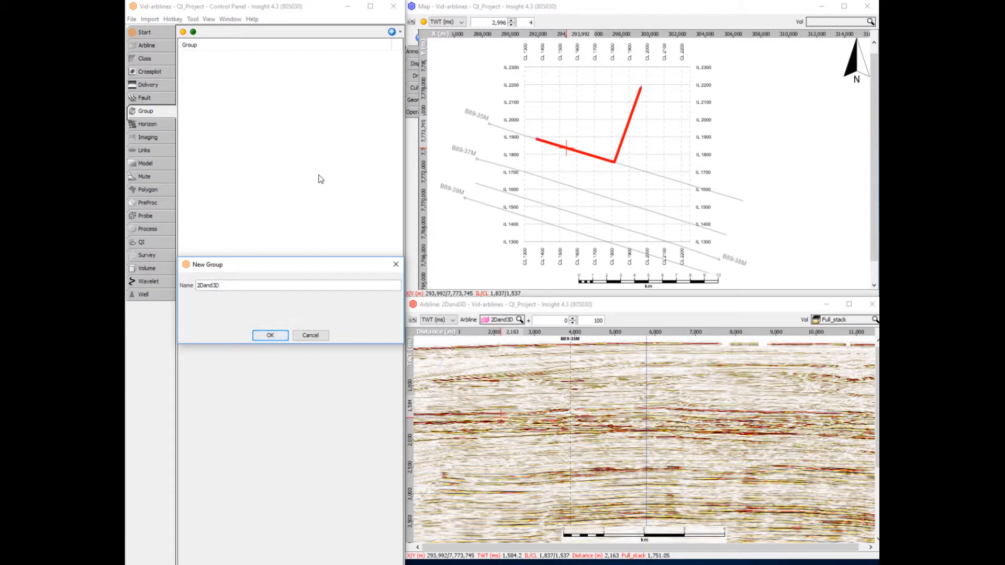
key(Return)
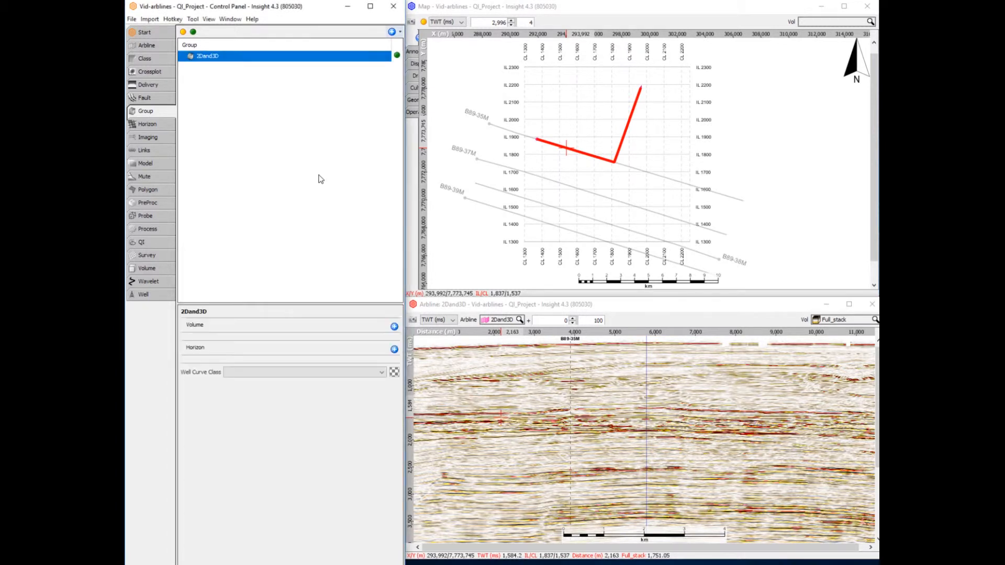
Step: Add two volumes to the 2Dand3D group, with 2D_lines_Full_stack first and Full_stack second
click(394, 327)
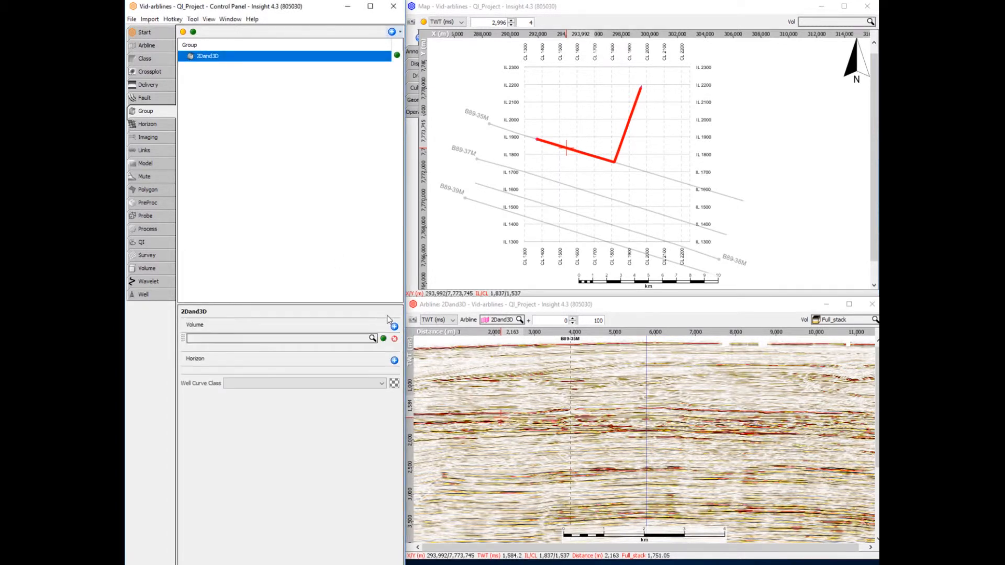
click(394, 326)
click(362, 341)
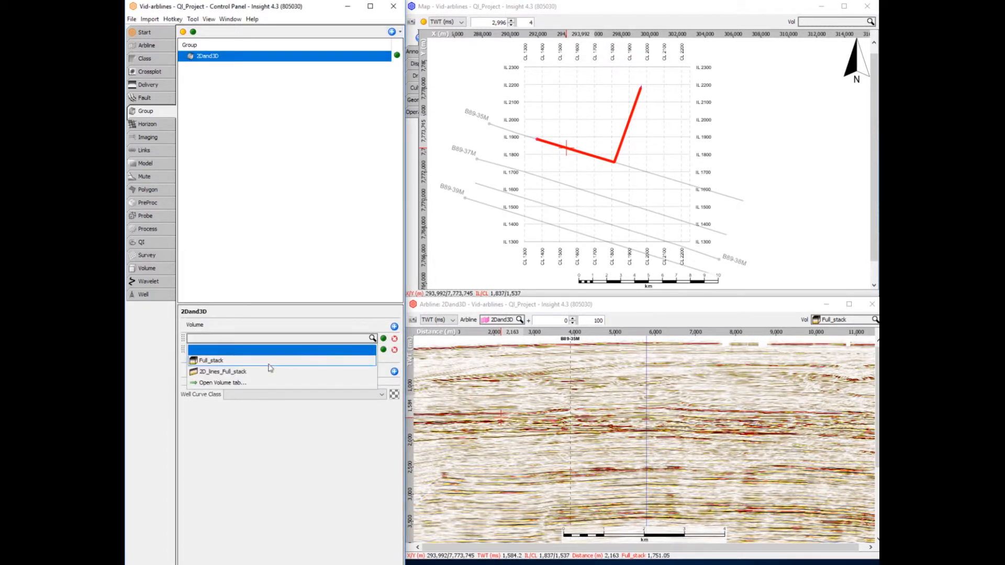
click(262, 371)
click(244, 350)
click(234, 371)
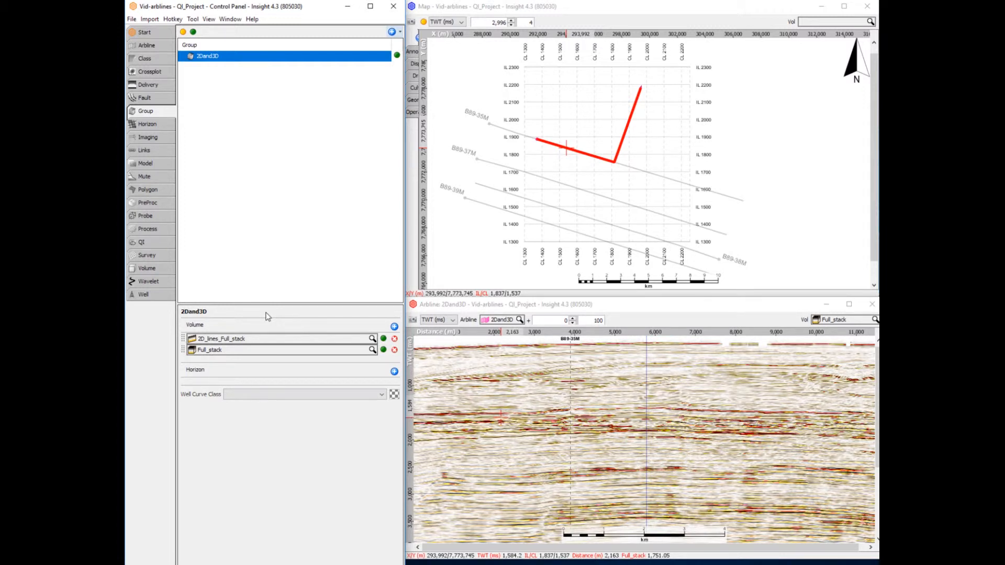
Step: Display the 2Dand3D group as the volume in the arbline view
click(836, 321)
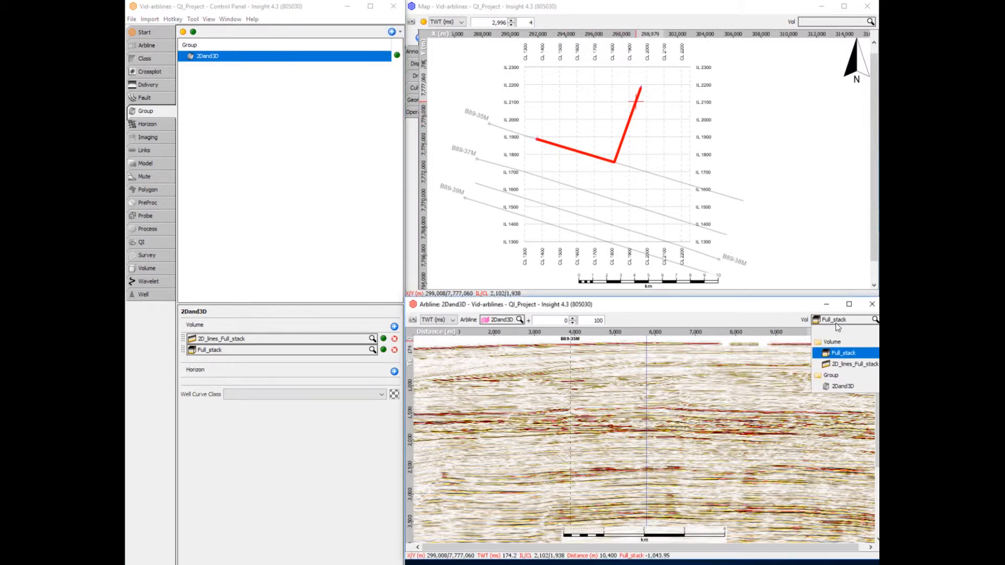
click(841, 387)
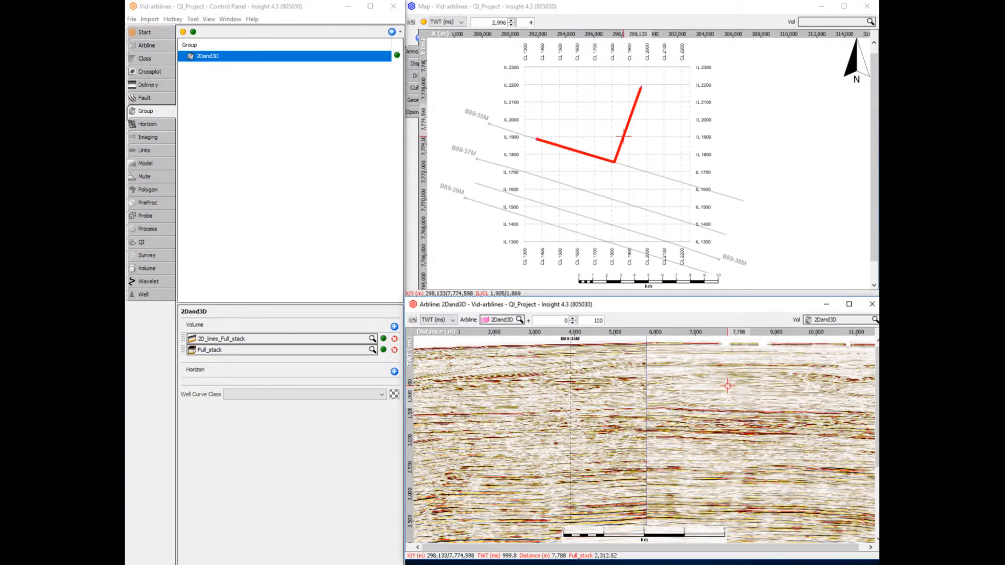
key(ctrl+shift+u)
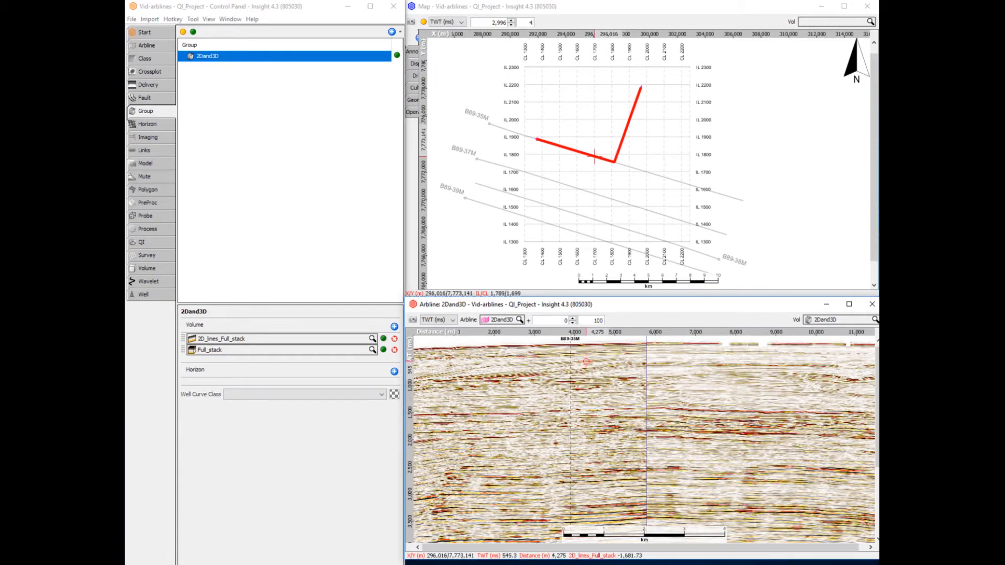
Step: Offset the displayed section from the arbline by 500, and reverse the offset to -500
drag(559, 319, 569, 323)
text(500)
key(Return)
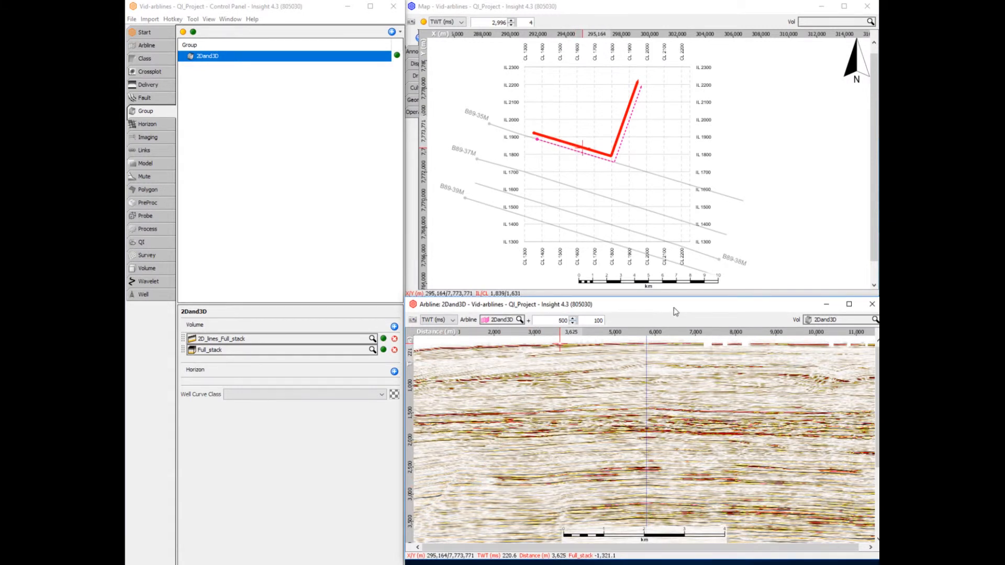
text(-)
key(Return)
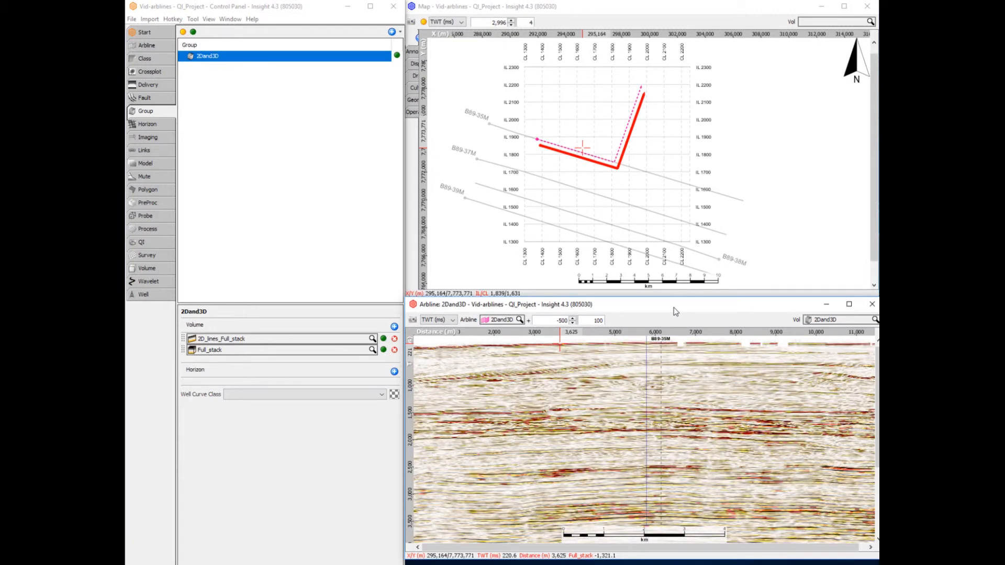
Step: Set the arbline offset increment to 500 and step the section through parallel offsets up to 2,500 and back to 2,000
double_click(600, 322)
text(500)
click(572, 317)
scroll(542, 319, up, 3)
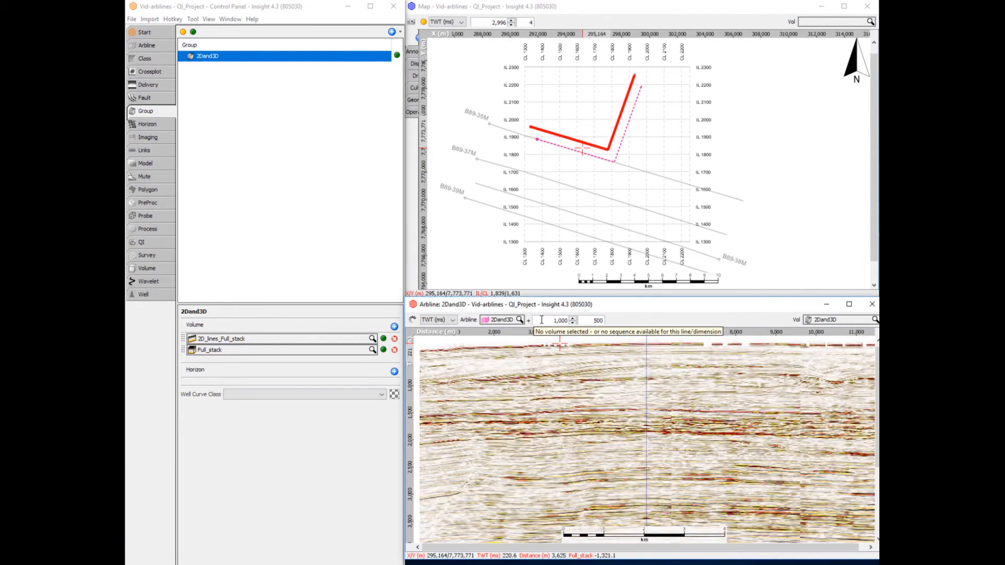
scroll(542, 322, up, 1)
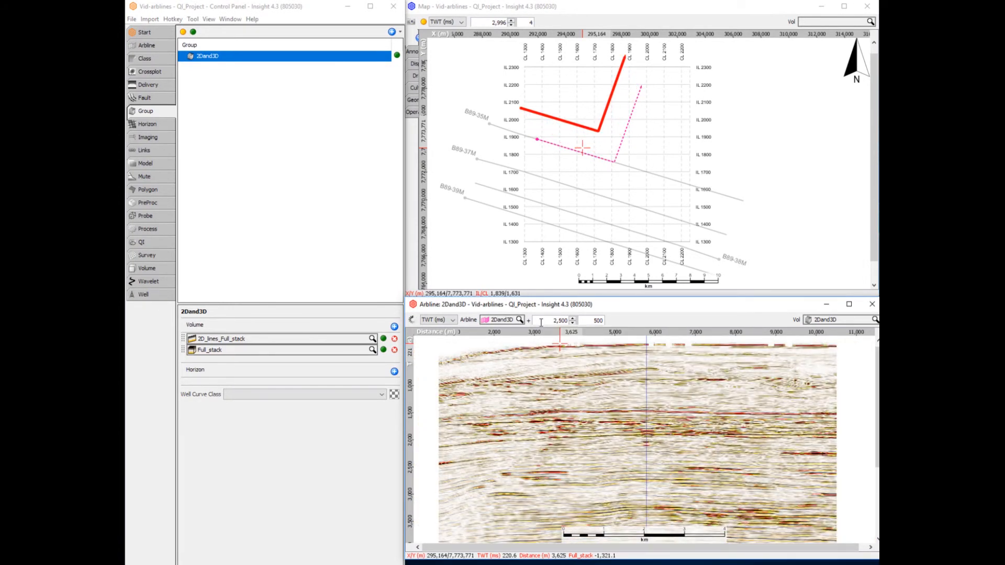
scroll(542, 322, up, 3)
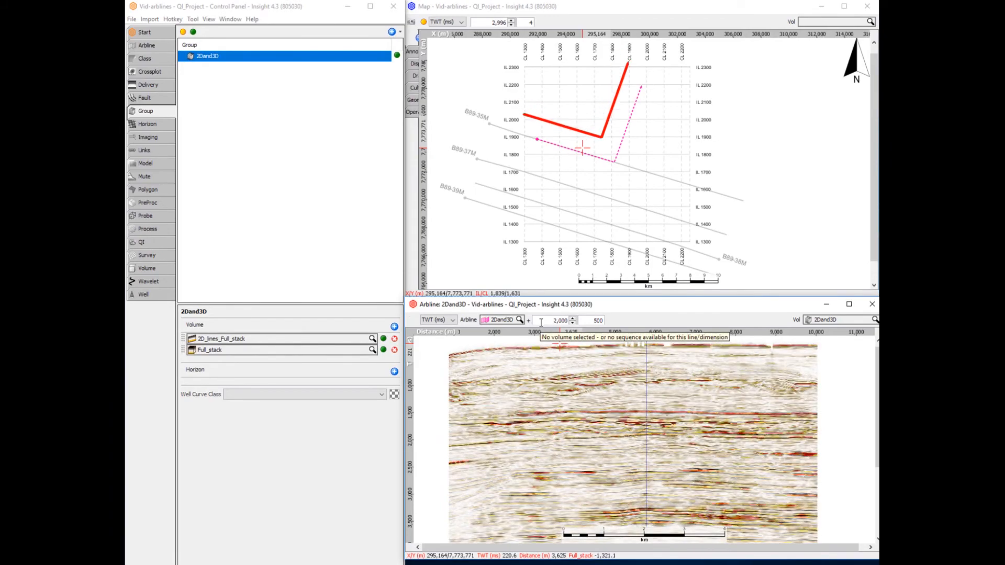